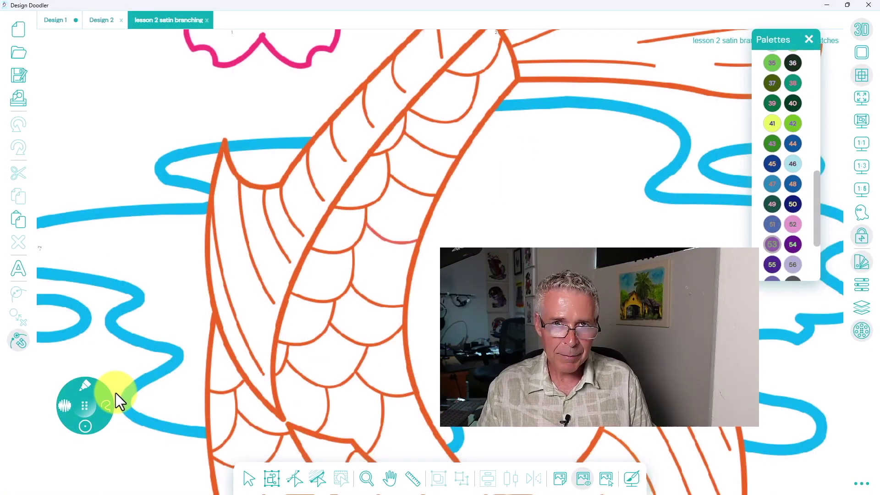
With the freehand satin pen, draw purple scale curves branching down the left side of the body
click(82, 386)
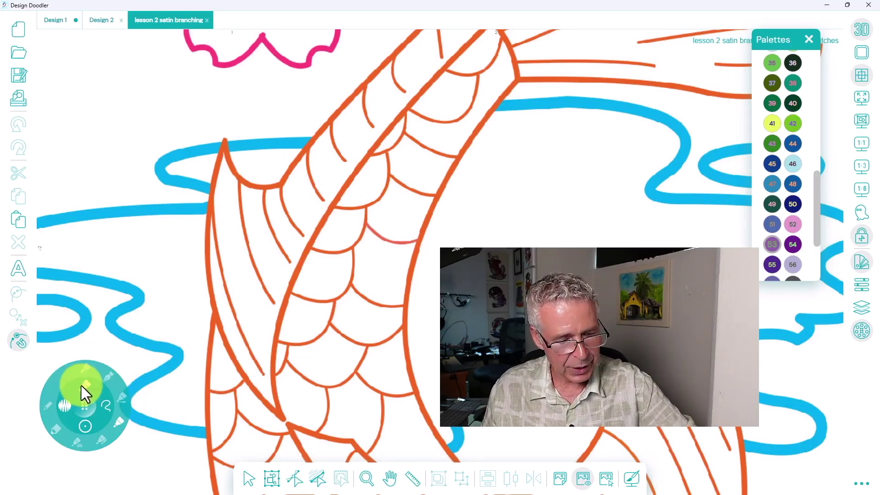
click(104, 413)
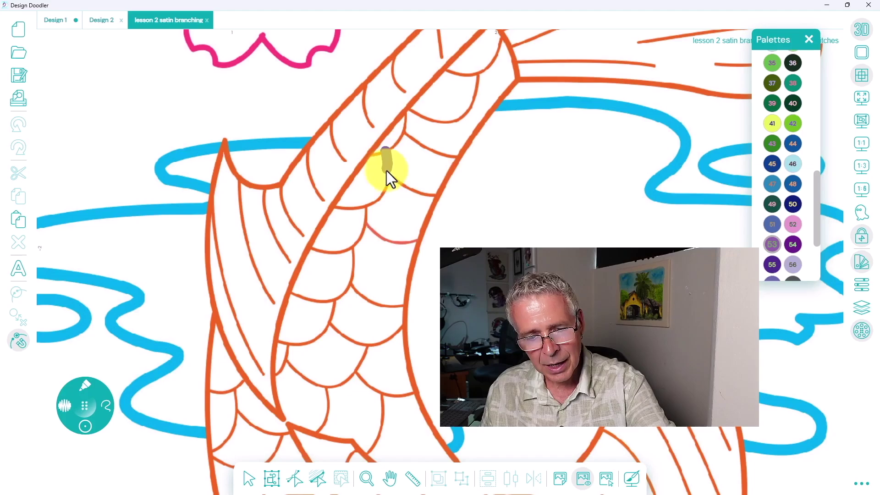
drag(329, 208, 327, 212)
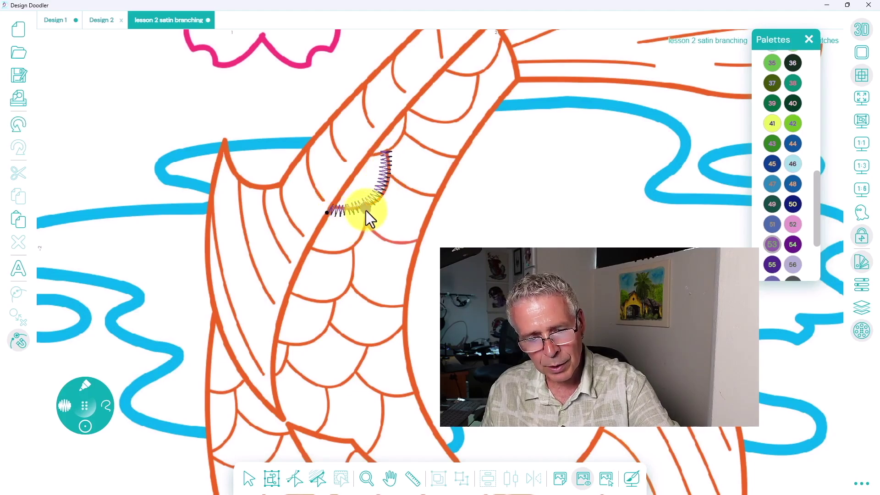
drag(314, 247, 306, 255)
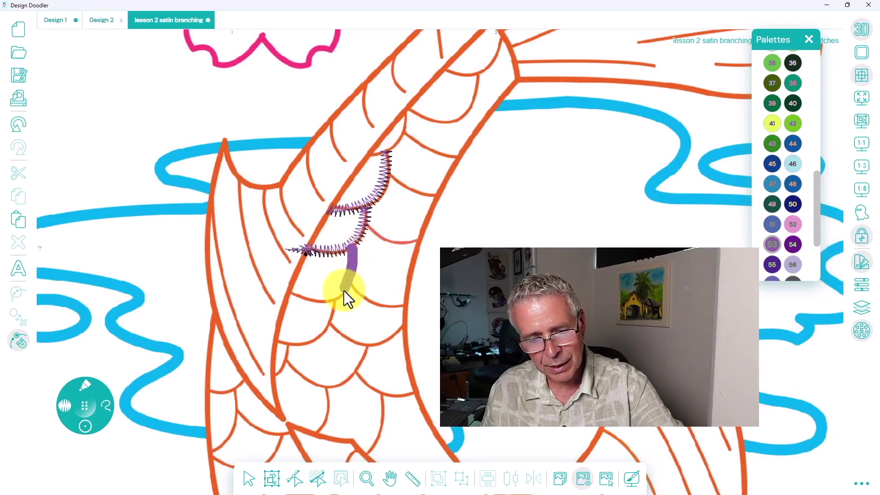
drag(299, 315, 286, 299)
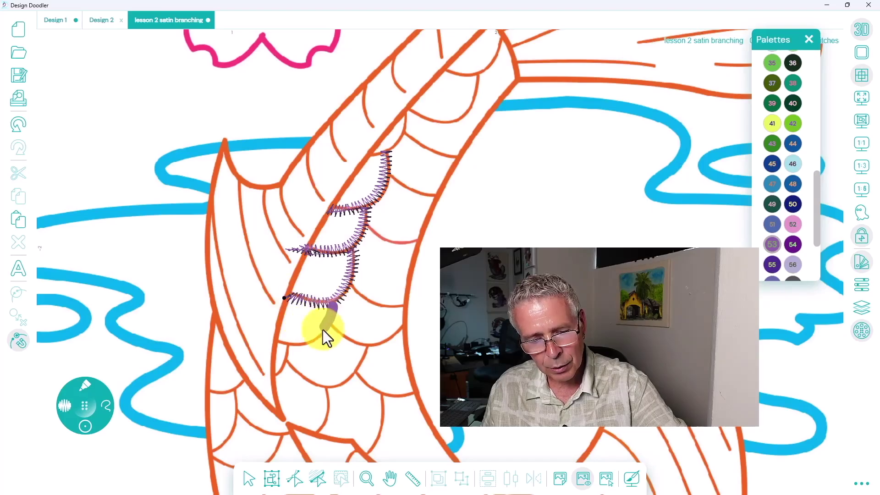
drag(285, 345, 275, 346)
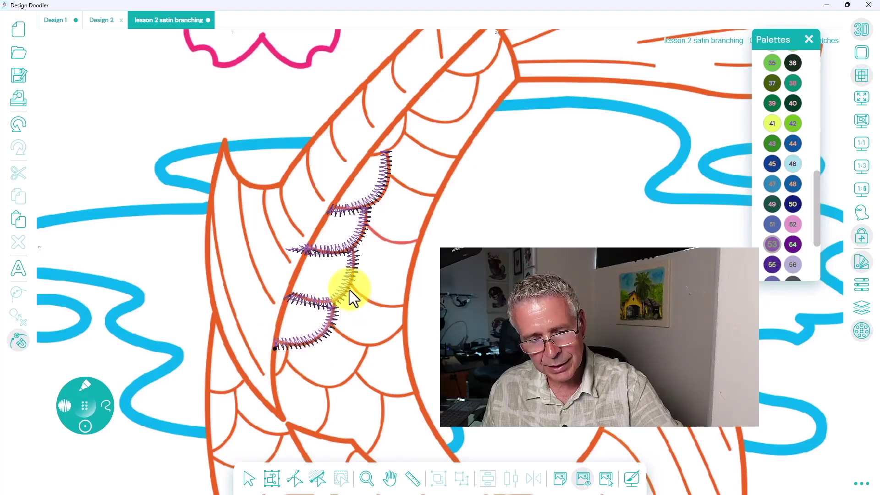
Add purple satin branches along the right-hand scales up to the topmost scale curve
mouse_move(360, 312)
mouse_down()
mouse_move(355, 343)
mouse_move(388, 340)
mouse_move(400, 326)
mouse_up()
mouse_move(367, 227)
mouse_down()
mouse_move(396, 247)
mouse_move(420, 243)
mouse_up()
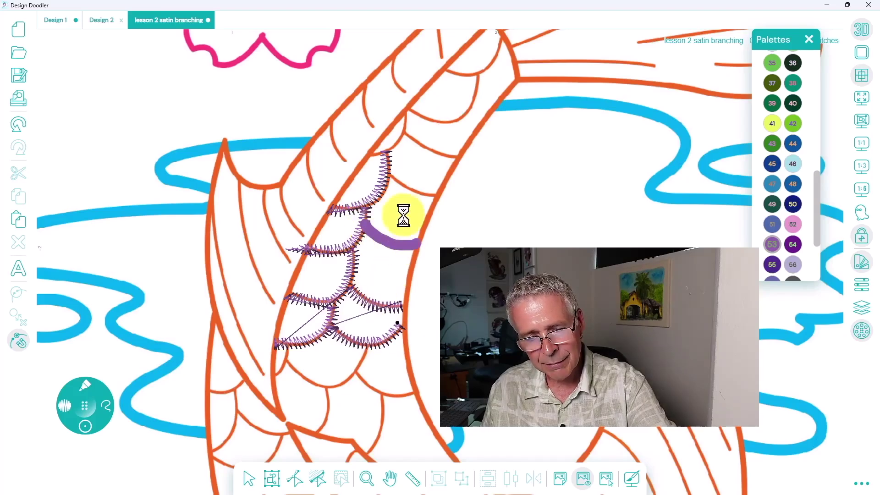
drag(389, 175, 436, 190)
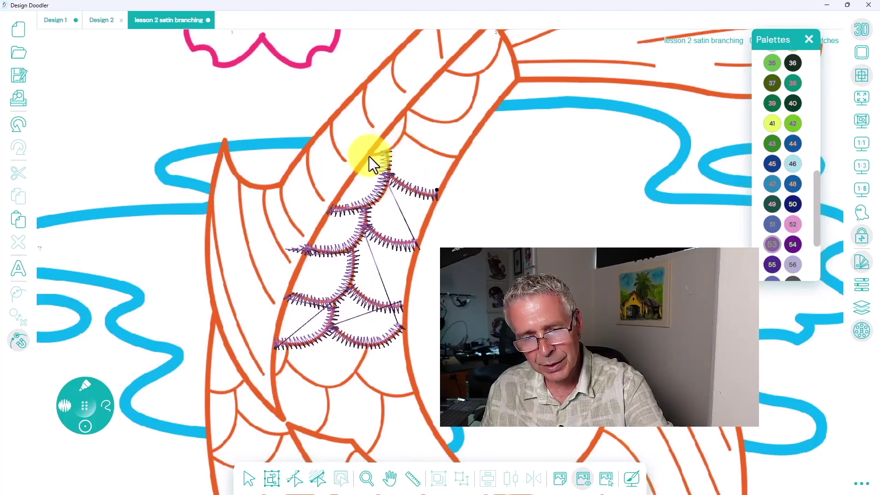
drag(411, 127, 407, 133)
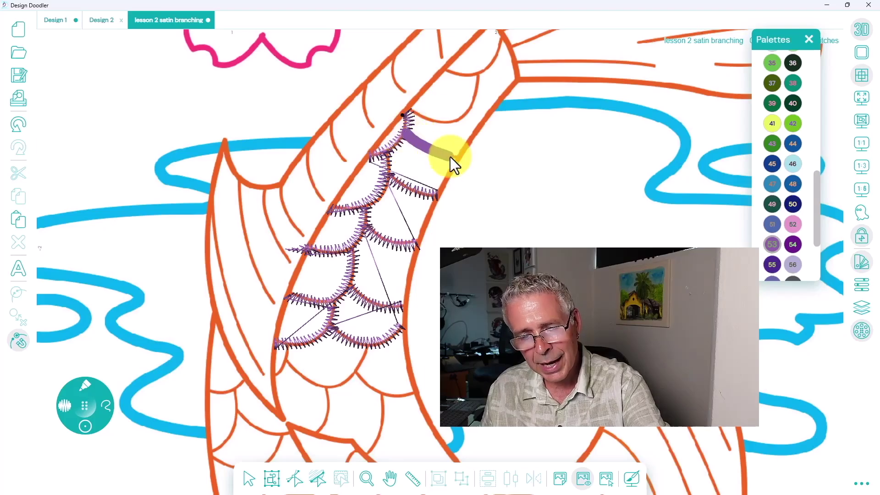
drag(450, 157, 449, 154)
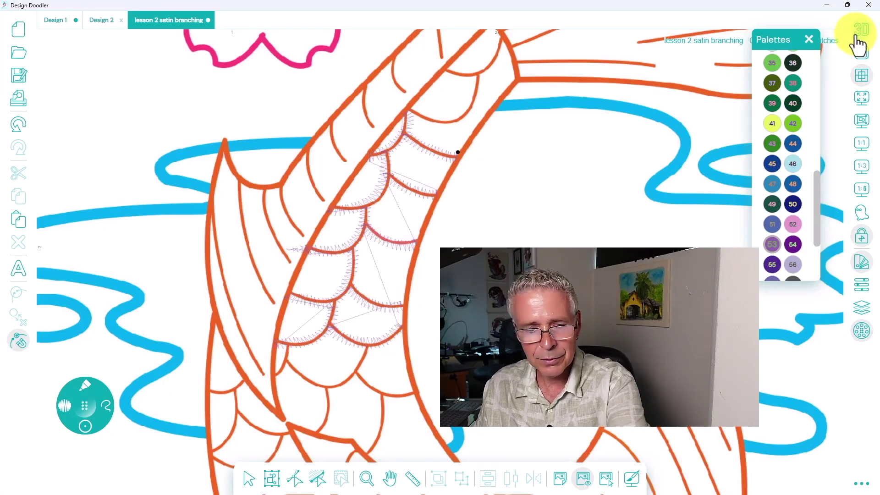
Hide the koi background, select all, generate the purple lines into stitches, then show the koi again
click(583, 477)
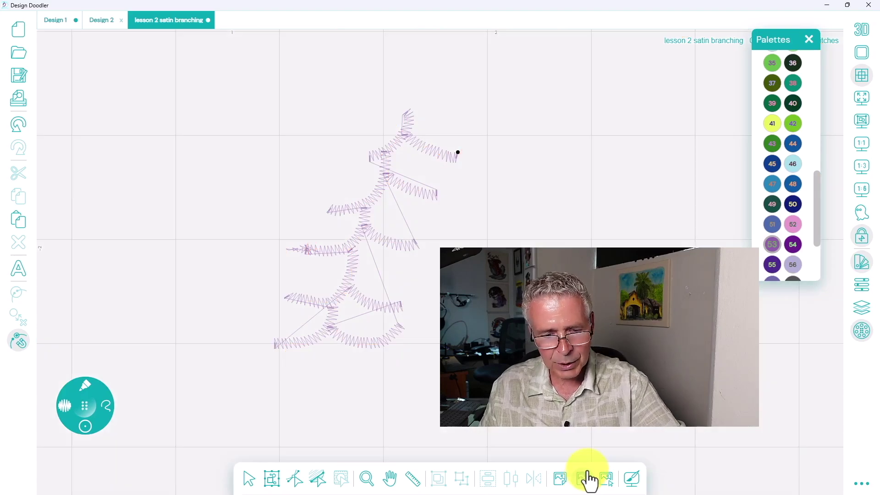
click(248, 479)
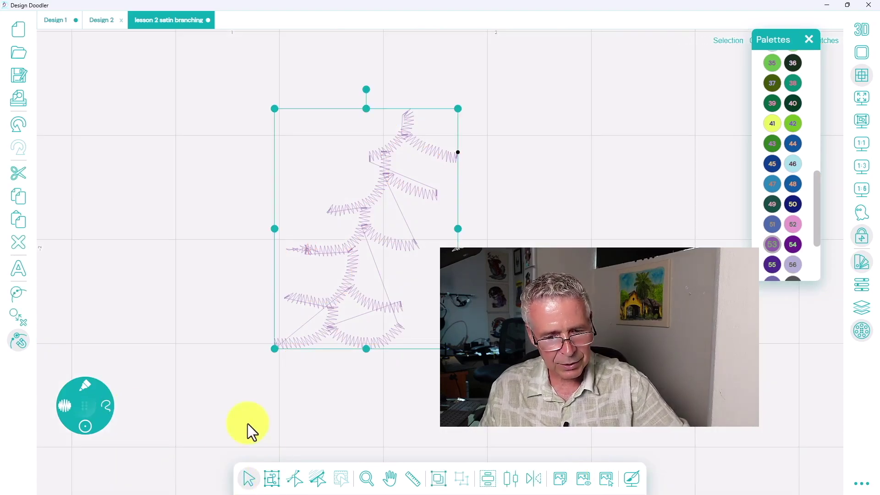
click(20, 319)
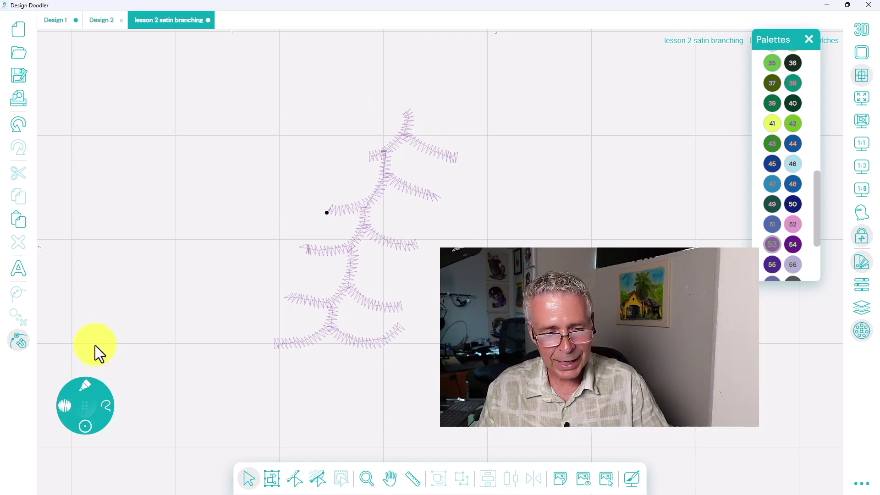
click(582, 479)
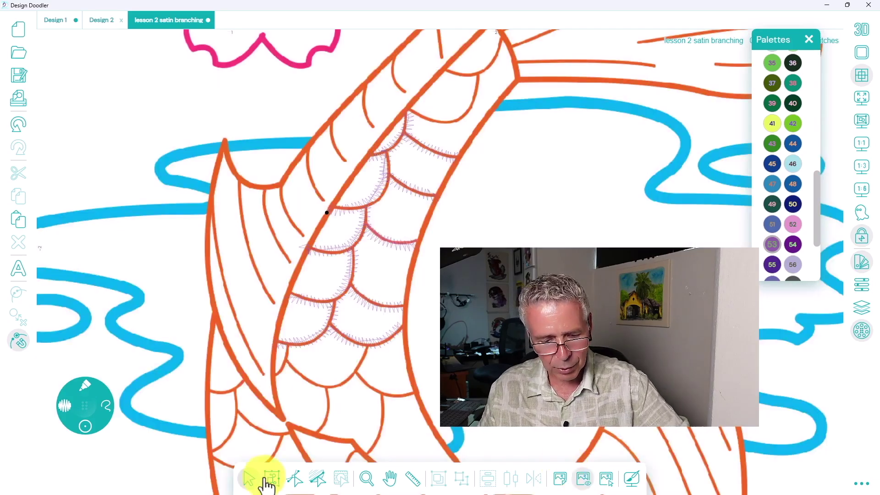
Put a selection box around the whole purple satin scale design
click(272, 479)
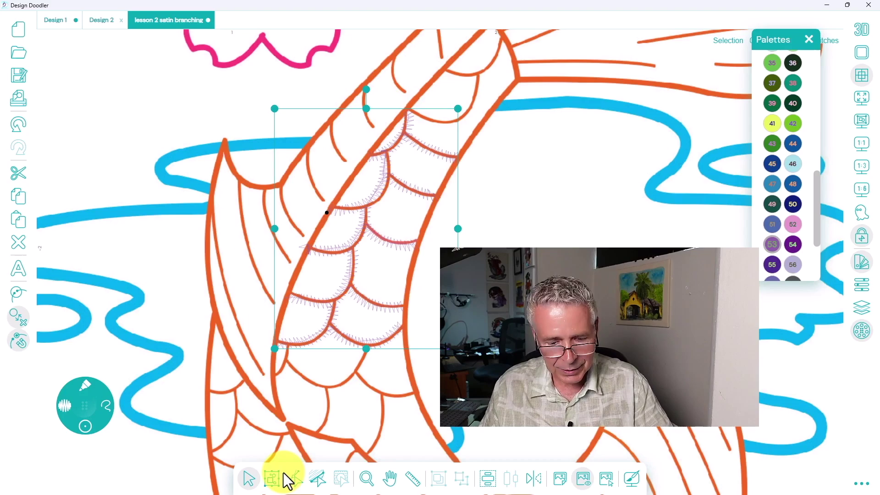
Delete the stitched design and set Generate Stitches to 'When you click the Generate button' in Behaviour settings
click(18, 175)
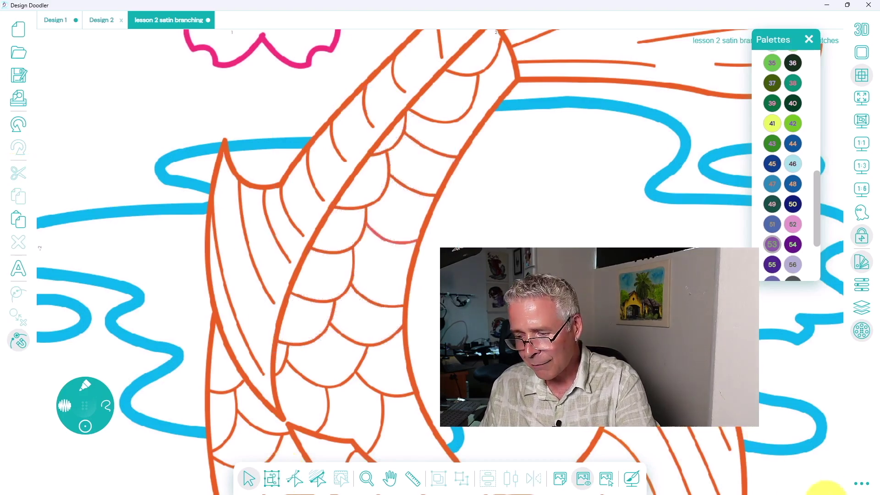
click(862, 485)
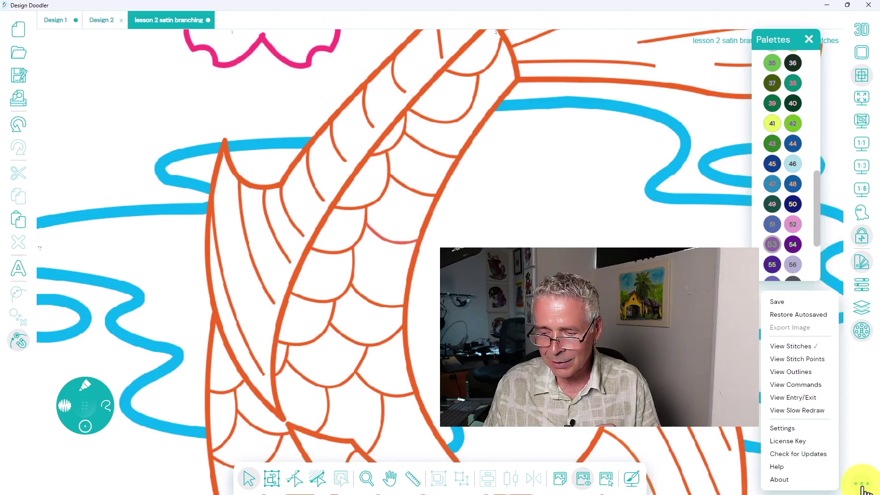
click(789, 430)
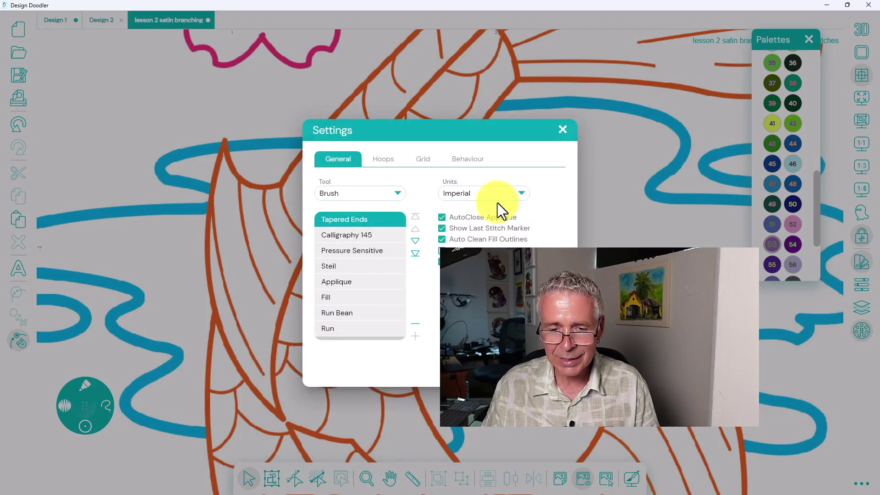
click(472, 161)
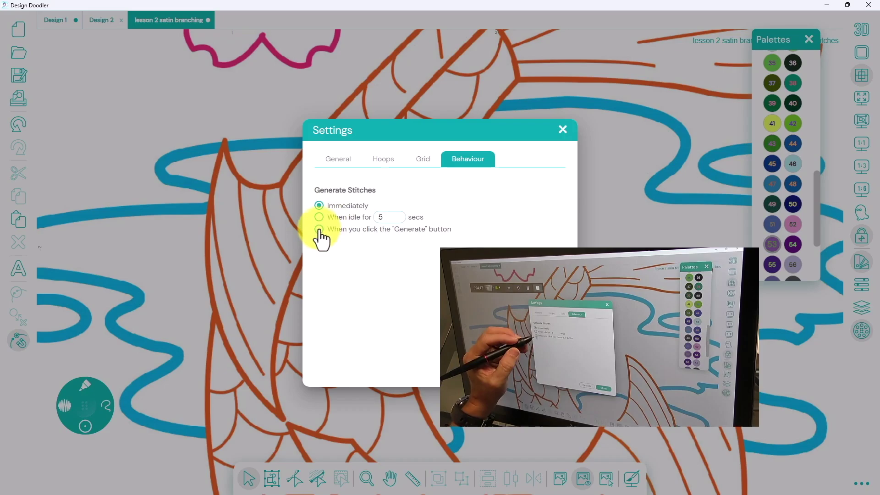
click(320, 230)
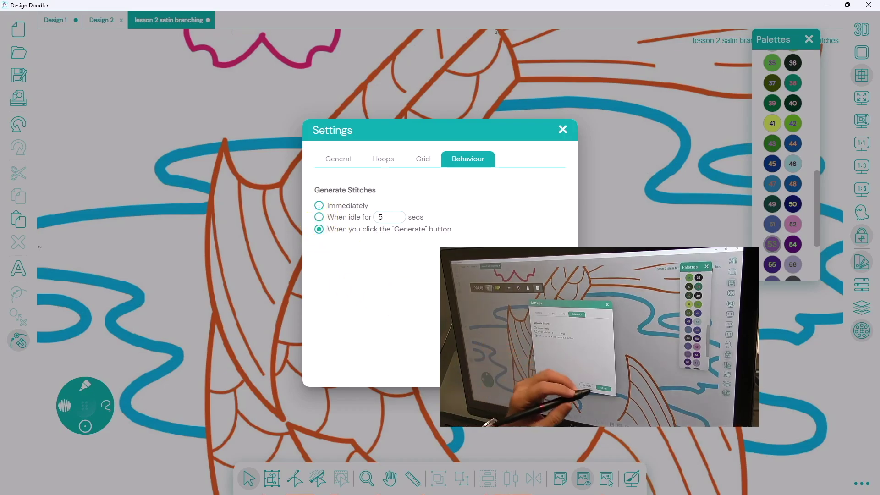
click(548, 372)
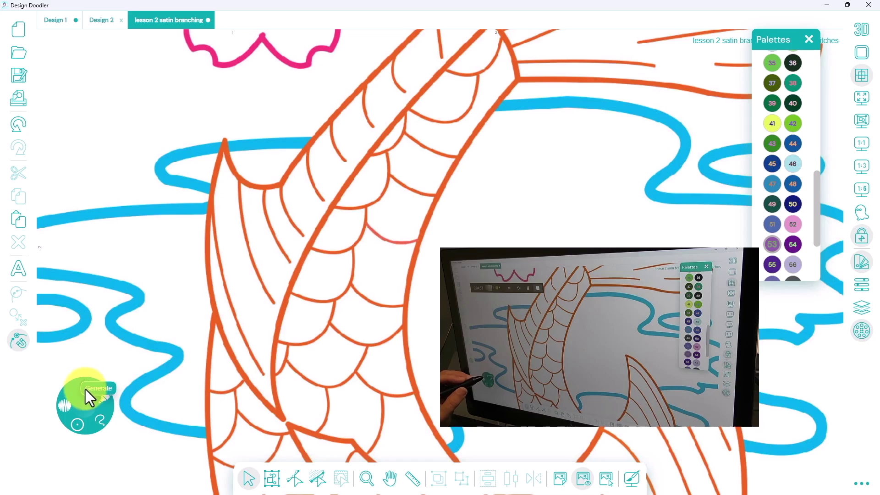
Pick a pen tool from the radial tool widget's outer ring
click(101, 400)
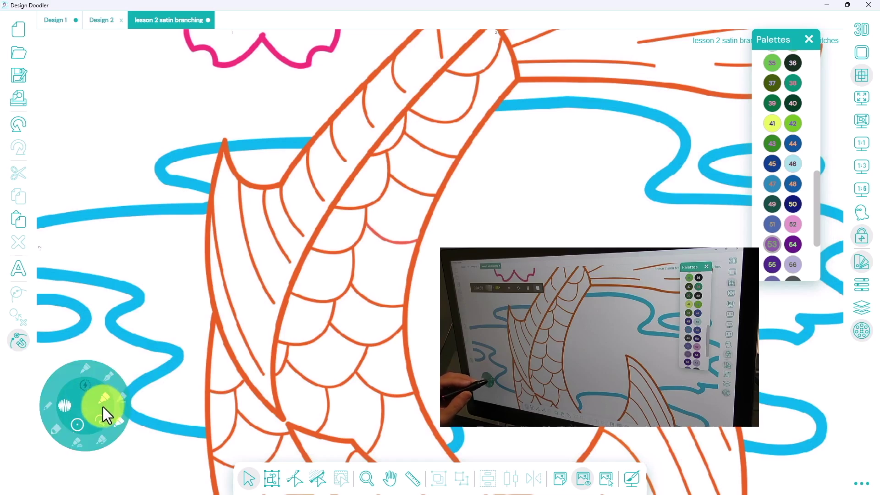
click(118, 425)
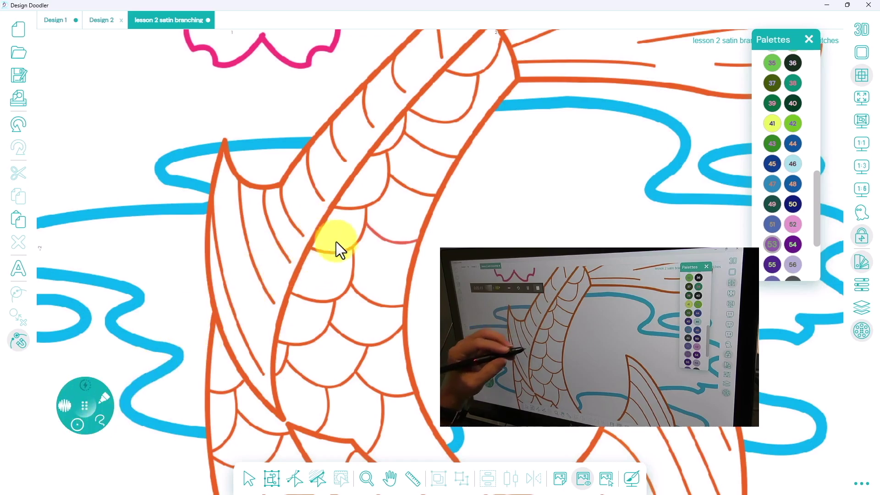
Draw a purple stem with lines branching along the lower scale edges
mouse_move(308, 249)
mouse_down()
mouse_move(339, 251)
mouse_move(366, 205)
mouse_up()
mouse_move(351, 251)
mouse_down()
mouse_move(345, 288)
mouse_move(321, 302)
mouse_move(292, 297)
mouse_move(316, 311)
mouse_move(332, 307)
mouse_move(316, 336)
mouse_move(278, 343)
mouse_move(275, 376)
mouse_move(287, 363)
mouse_move(330, 386)
mouse_move(366, 351)
mouse_move(356, 350)
mouse_move(320, 432)
mouse_up()
mouse_move(369, 344)
mouse_down()
mouse_move(361, 379)
mouse_move(413, 392)
mouse_move(367, 454)
mouse_up()
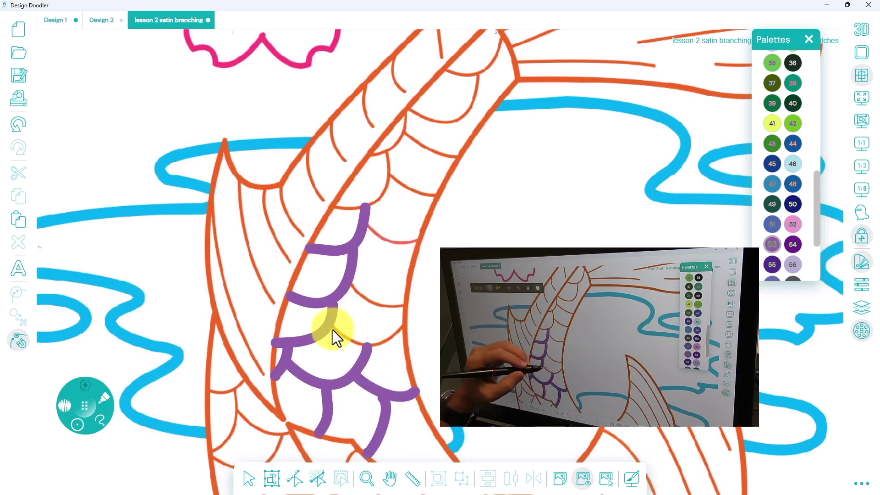
mouse_move(332, 327)
mouse_down()
mouse_move(396, 337)
mouse_move(403, 329)
mouse_up()
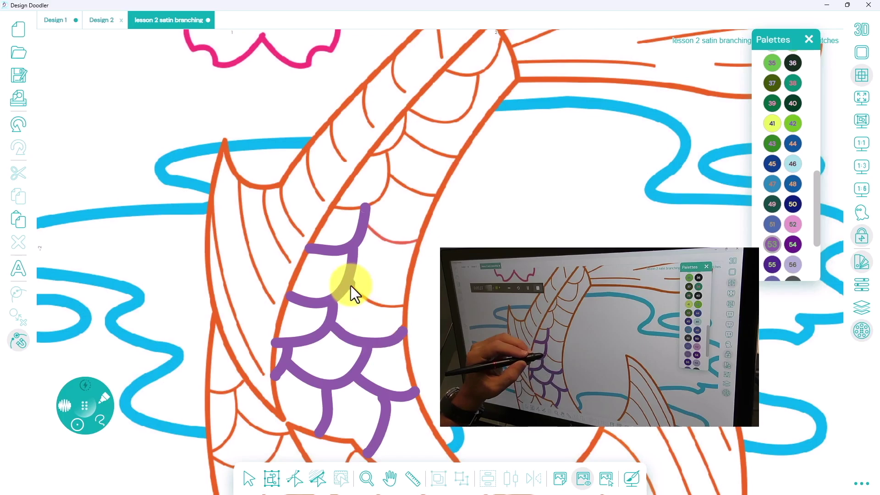
drag(351, 285, 400, 307)
Extend the purple stem up the body toward the head, adding scale branches near the top
drag(367, 228, 414, 242)
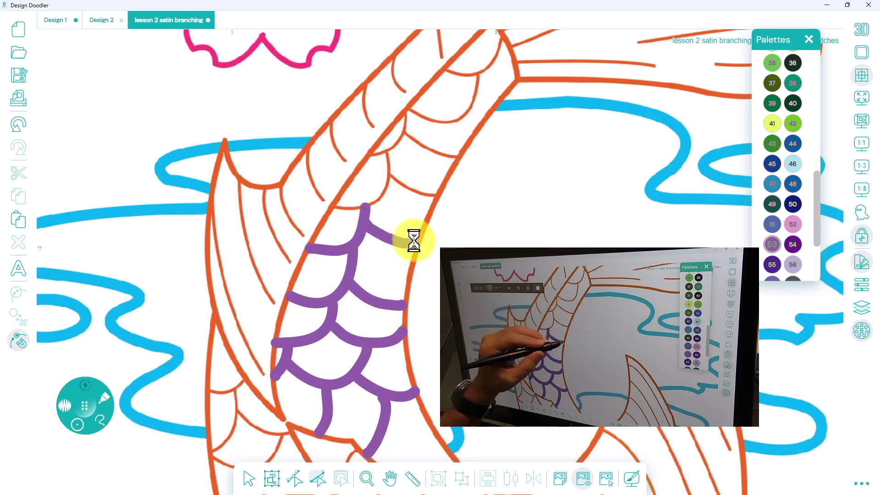
mouse_move(333, 208)
mouse_down()
mouse_move(375, 201)
mouse_move(387, 156)
mouse_move(438, 197)
mouse_up()
mouse_move(369, 156)
mouse_down()
mouse_move(396, 148)
mouse_move(407, 114)
mouse_move(409, 140)
mouse_move(457, 156)
mouse_up()
mouse_move(406, 111)
mouse_down()
mouse_move(461, 115)
mouse_move(479, 82)
mouse_up()
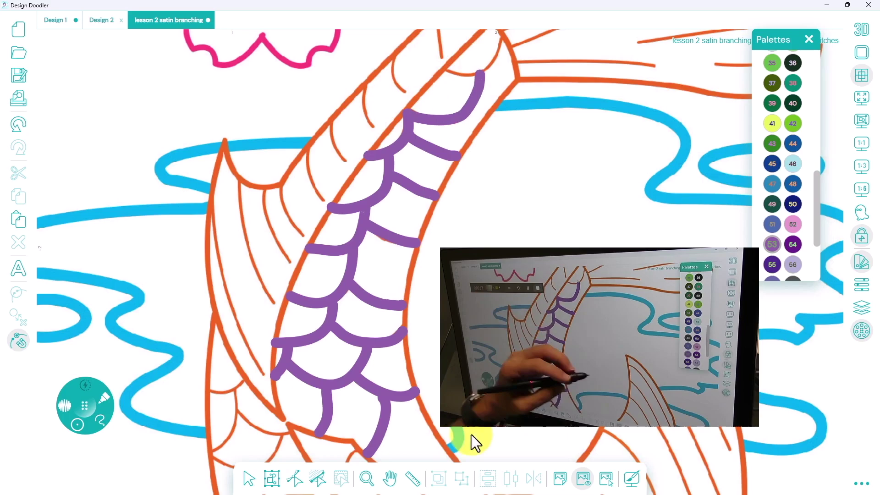
click(390, 478)
drag(467, 126, 464, 198)
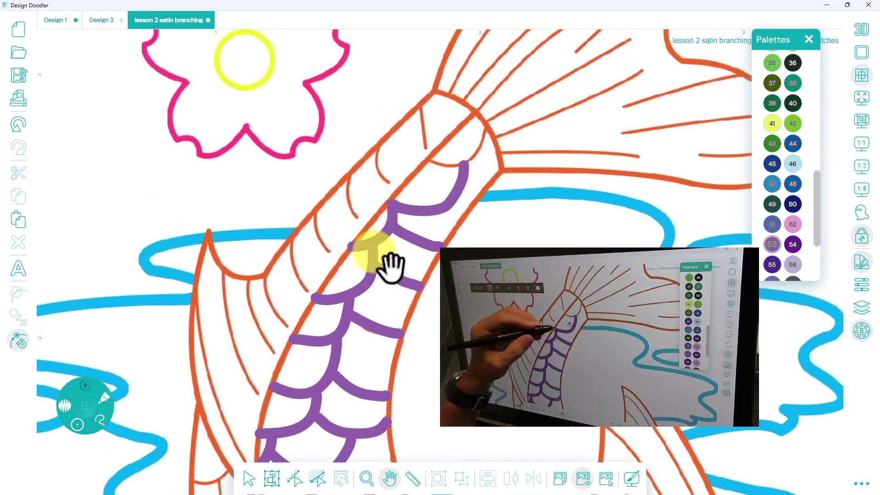
click(82, 407)
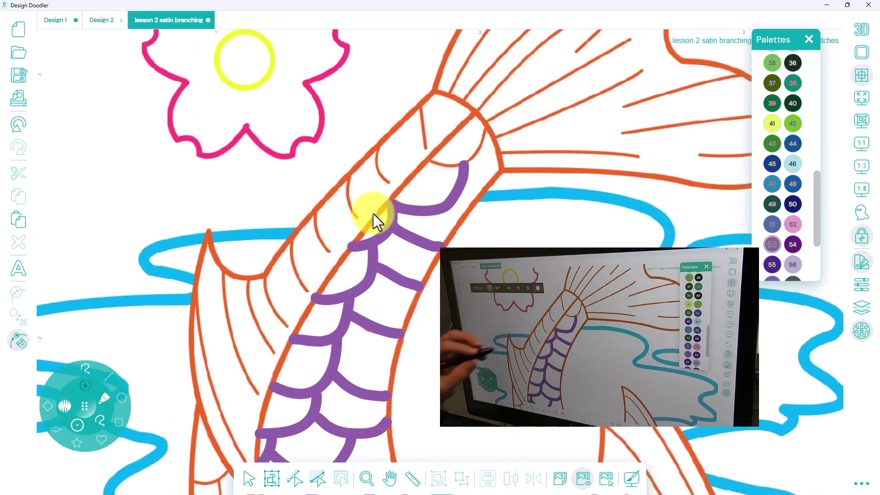
drag(426, 160, 471, 155)
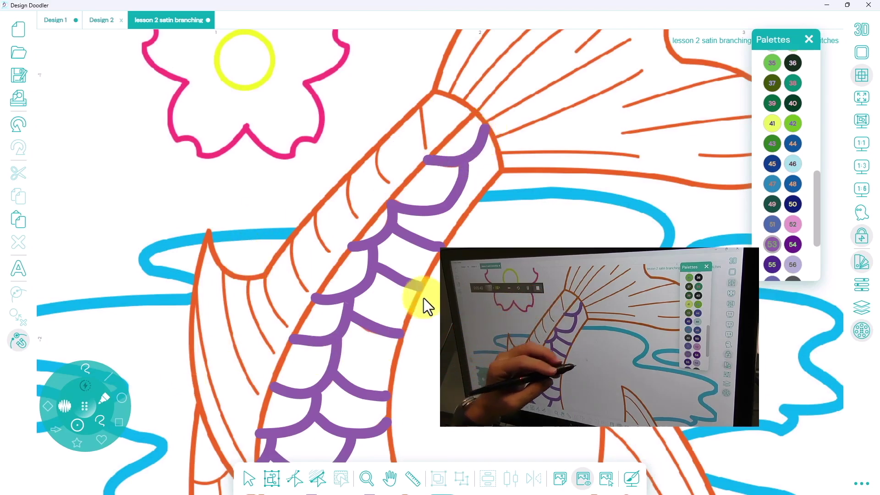
Generate satin stitches from the purple scale lines, then deselect the fin
click(82, 387)
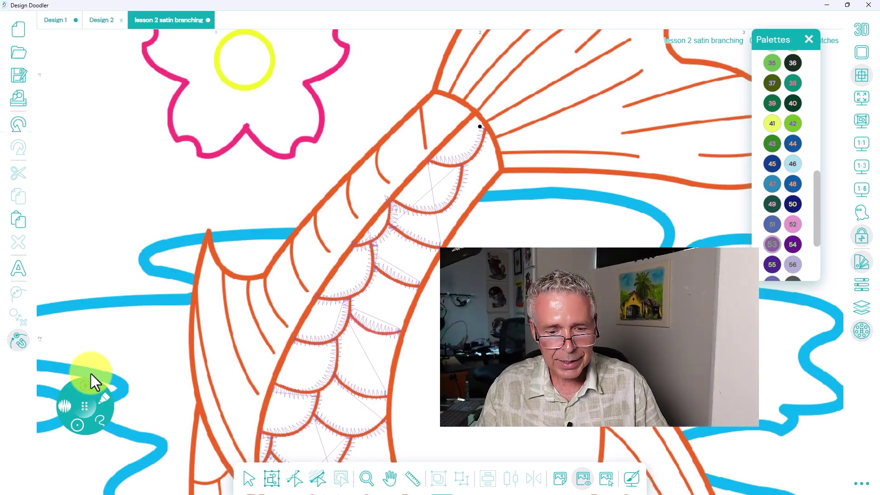
click(251, 478)
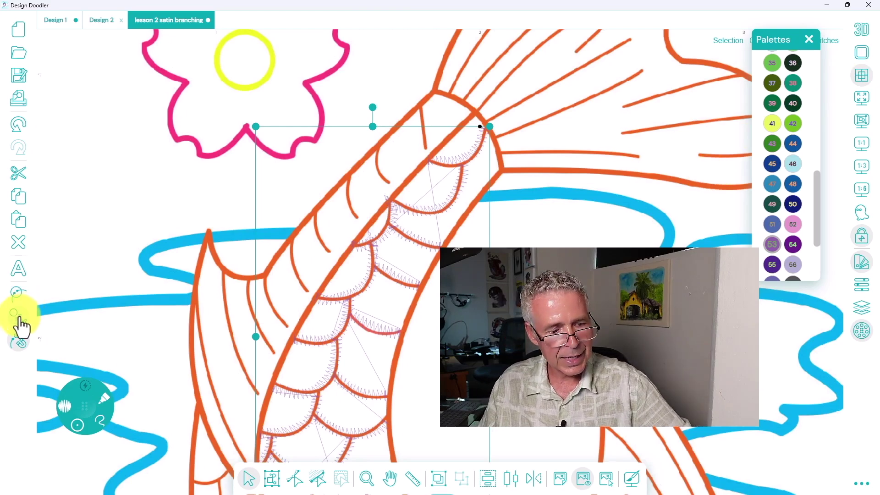
click(19, 340)
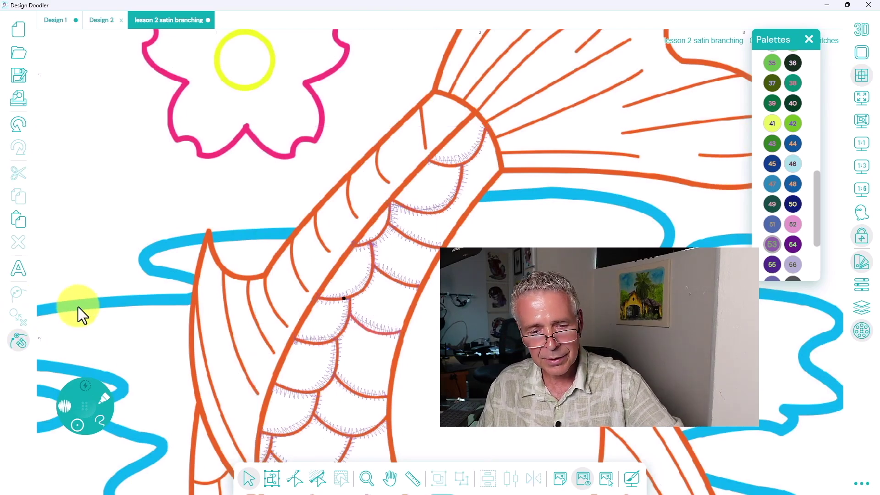
Switch to realistic stitch view to see the purple scale satin stitches as thread
click(857, 54)
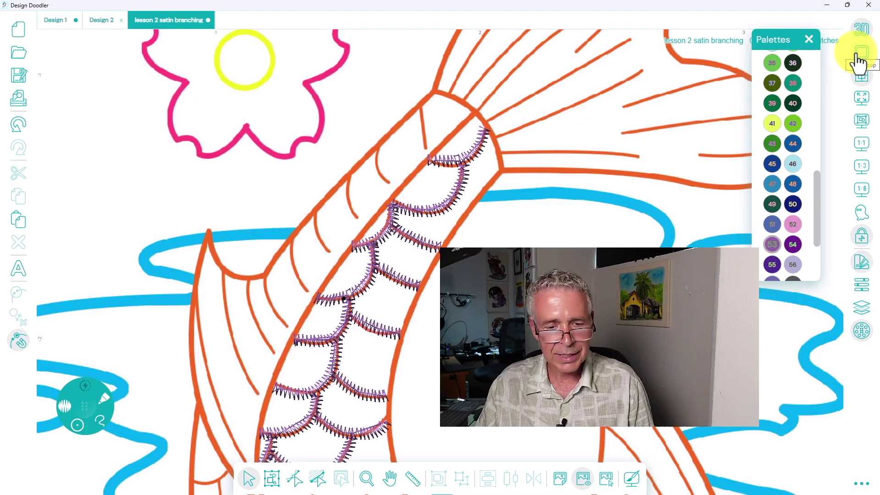